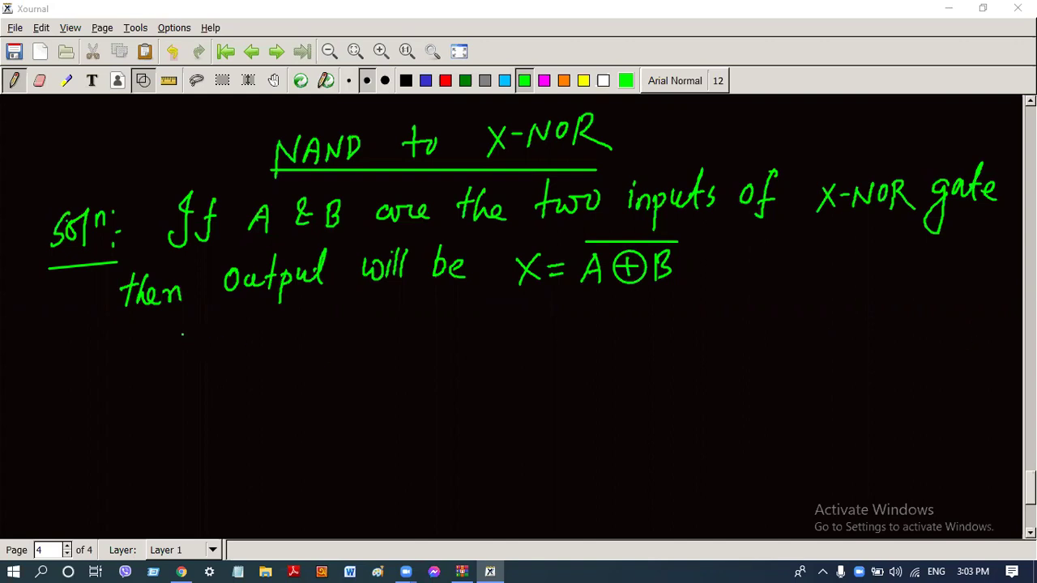
Step: Handwrite X = A·B + Ā·B̄ in green under the X-NOR output line
{"action": "left_click_drag", "start_coordinate": [194, 333], "coordinate": [171, 363]}
{"action": "mouse_move", "coordinate": [173, 332]}
{"action": "left_mouse_down"}
{"action": "mouse_move", "coordinate": [195, 358]}
{"action": "mouse_move", "coordinate": [222, 341]}
{"action": "left_mouse_up"}
{"action": "left_click_drag", "start_coordinate": [205, 353], "coordinate": [263, 358]}
{"action": "mouse_move", "coordinate": [242, 348]}
{"action": "left_mouse_down"}
{"action": "mouse_move", "coordinate": [295, 335]}
{"action": "mouse_move", "coordinate": [288, 354]}
{"action": "left_mouse_up"}
{"action": "left_click", "coordinate": [274, 343]}
{"action": "mouse_move", "coordinate": [312, 341]}
{"action": "left_mouse_down"}
{"action": "mouse_move", "coordinate": [336, 340]}
{"action": "mouse_move", "coordinate": [324, 353]}
{"action": "left_mouse_up"}
{"action": "mouse_move", "coordinate": [344, 355]}
{"action": "left_mouse_down"}
{"action": "mouse_move", "coordinate": [368, 353]}
{"action": "mouse_move", "coordinate": [361, 343]}
{"action": "left_mouse_up"}
{"action": "mouse_move", "coordinate": [349, 321]}
{"action": "left_mouse_down"}
{"action": "mouse_move", "coordinate": [376, 322]}
{"action": "mouse_move", "coordinate": [395, 350]}
{"action": "left_mouse_up"}
{"action": "left_click", "coordinate": [380, 343]}
{"action": "mouse_move", "coordinate": [396, 324]}
{"action": "left_mouse_down"}
{"action": "mouse_move", "coordinate": [397, 350]}
{"action": "mouse_move", "coordinate": [416, 322]}
{"action": "left_mouse_up"}
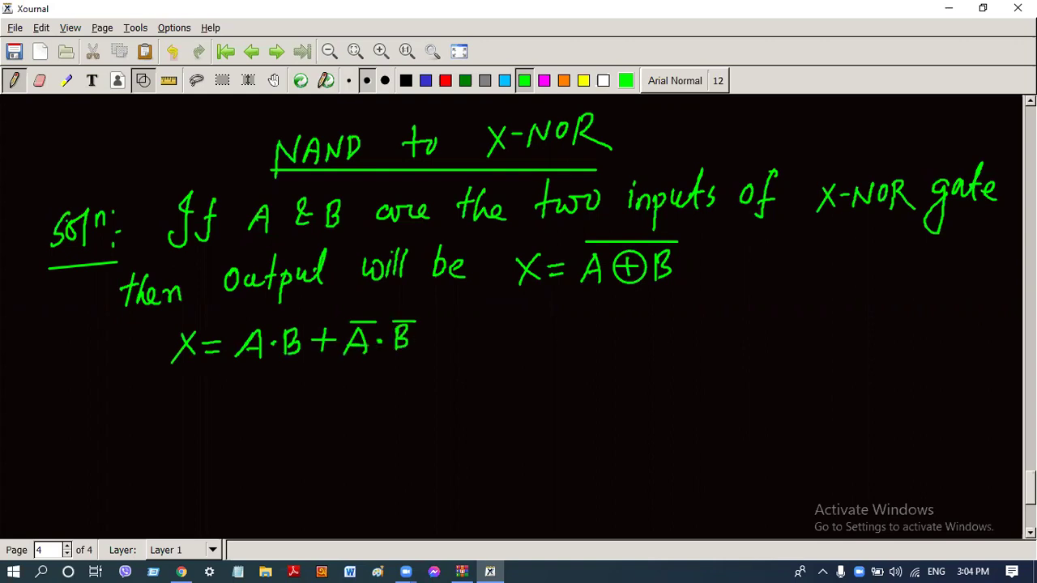
{"action": "scroll", "coordinate": [940, 442], "scroll_direction": "down", "scroll_amount": 2}
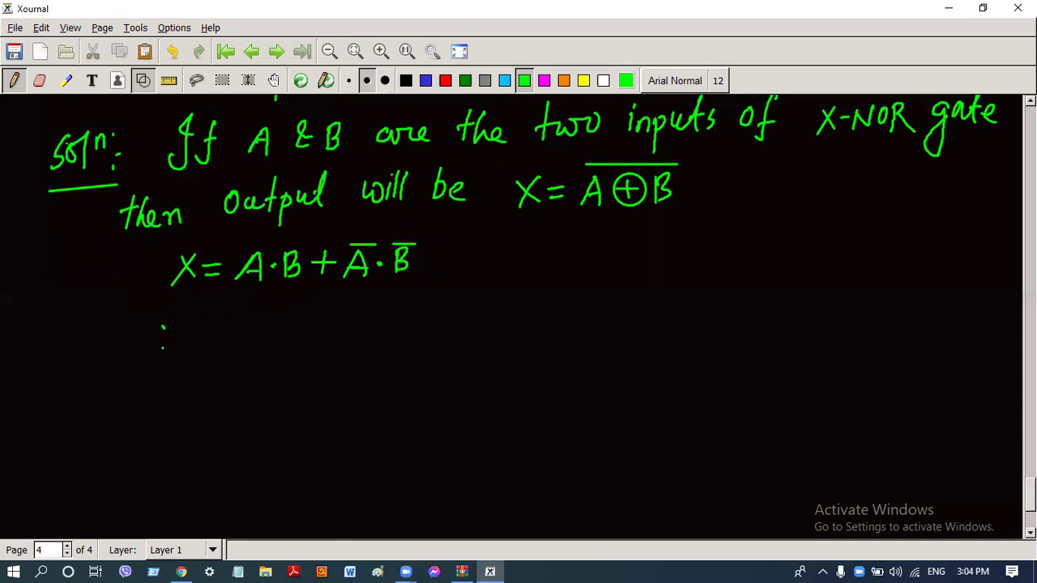
Step: Write X = A·B + Ā·B̄ on the next line down
{"action": "left_click_drag", "start_coordinate": [162, 325], "coordinate": [176, 349]}
{"action": "left_click_drag", "start_coordinate": [175, 324], "coordinate": [157, 350]}
{"action": "left_click_drag", "start_coordinate": [182, 333], "coordinate": [196, 333]}
{"action": "left_click_drag", "start_coordinate": [183, 342], "coordinate": [256, 350]}
{"action": "left_click_drag", "start_coordinate": [238, 340], "coordinate": [268, 350]}
{"action": "mouse_move", "coordinate": [268, 326]}
{"action": "left_mouse_down"}
{"action": "mouse_move", "coordinate": [270, 351]}
{"action": "mouse_move", "coordinate": [314, 339]}
{"action": "left_mouse_up"}
{"action": "left_click_drag", "start_coordinate": [304, 326], "coordinate": [304, 351]}
{"action": "mouse_move", "coordinate": [329, 324]}
{"action": "left_mouse_down"}
{"action": "mouse_move", "coordinate": [318, 348]}
{"action": "mouse_move", "coordinate": [332, 338]}
{"action": "left_mouse_up"}
{"action": "mouse_move", "coordinate": [321, 321]}
{"action": "left_mouse_down"}
{"action": "mouse_move", "coordinate": [345, 319]}
{"action": "mouse_move", "coordinate": [355, 345]}
{"action": "left_mouse_up"}
{"action": "mouse_move", "coordinate": [357, 323]}
{"action": "left_mouse_down"}
{"action": "mouse_move", "coordinate": [357, 345]}
{"action": "mouse_move", "coordinate": [378, 314]}
{"action": "left_mouse_up"}
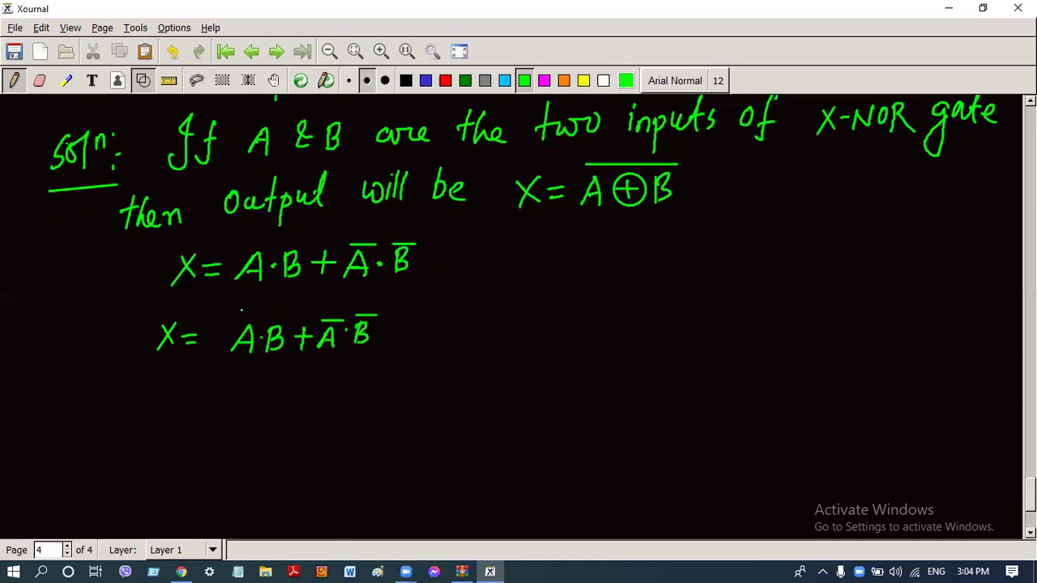
Step: Draw two overbars across A·B + Ā·B̄ and add the dot between Ā and B̄
{"action": "left_click_drag", "start_coordinate": [239, 308], "coordinate": [341, 308]}
{"action": "left_click_drag", "start_coordinate": [240, 309], "coordinate": [377, 309]}
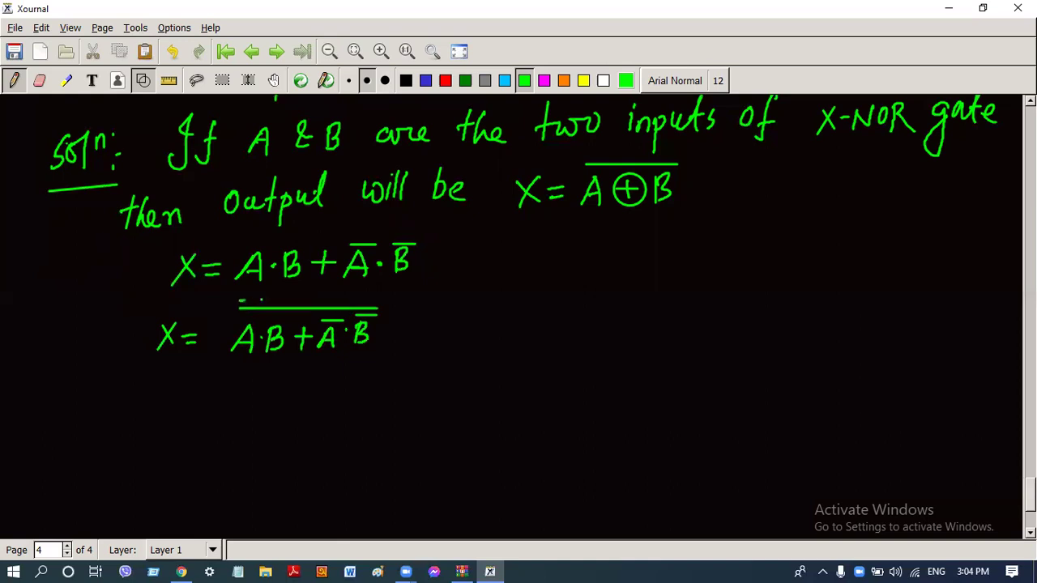
{"action": "left_click_drag", "start_coordinate": [240, 298], "coordinate": [379, 299]}
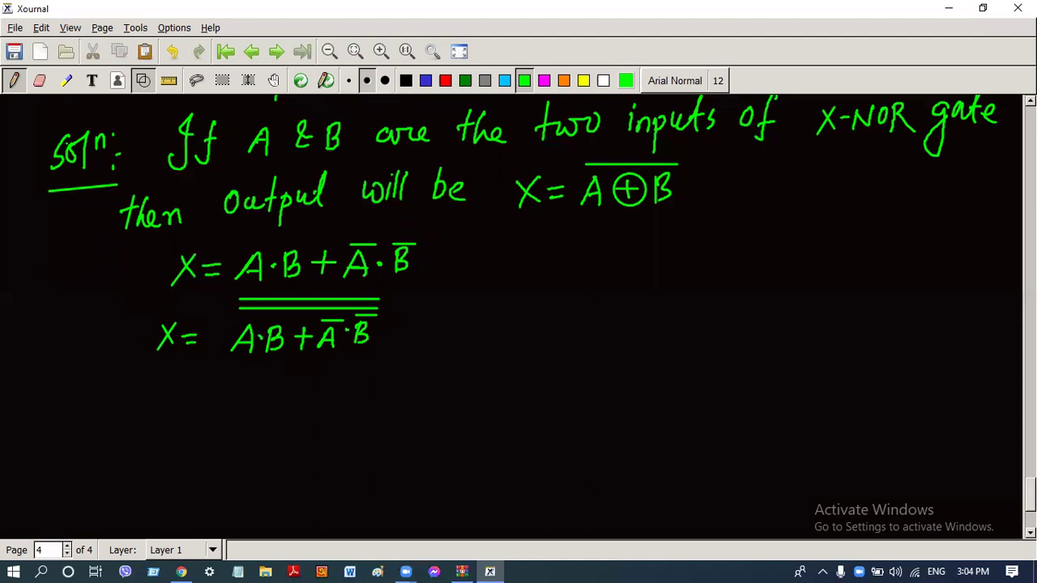
{"action": "left_click", "coordinate": [346, 332]}
Step: Write = (A·B)‾ followed by a product dot on the next line
{"action": "left_click_drag", "start_coordinate": [186, 386], "coordinate": [201, 386]}
{"action": "left_click_drag", "start_coordinate": [188, 393], "coordinate": [248, 419]}
{"action": "left_click", "coordinate": [262, 407]}
{"action": "left_click_drag", "start_coordinate": [232, 409], "coordinate": [267, 418]}
{"action": "left_click_drag", "start_coordinate": [268, 394], "coordinate": [268, 418]}
{"action": "left_click_drag", "start_coordinate": [232, 384], "coordinate": [278, 384]}
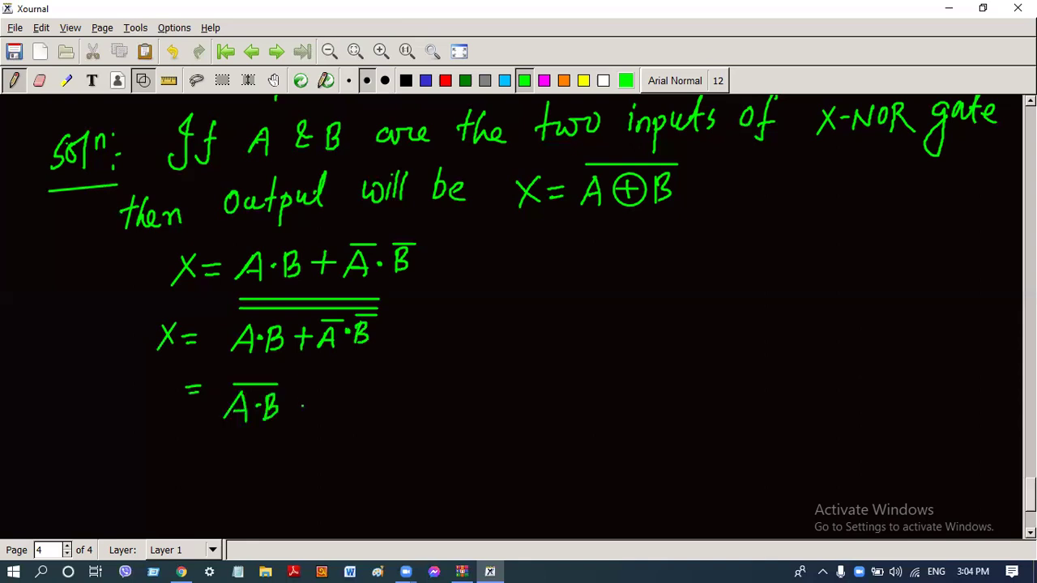
{"action": "left_click", "coordinate": [300, 404]}
Step: Add the barred term (Ā·B̄)‾ and a long overbar spanning the whole product
{"action": "left_click_drag", "start_coordinate": [316, 418], "coordinate": [339, 418]}
{"action": "mouse_move", "coordinate": [322, 408]}
{"action": "left_mouse_down"}
{"action": "mouse_move", "coordinate": [348, 392]}
{"action": "mouse_move", "coordinate": [366, 408]}
{"action": "mouse_move", "coordinate": [376, 388]}
{"action": "mouse_move", "coordinate": [330, 380]}
{"action": "mouse_move", "coordinate": [385, 389]}
{"action": "left_mouse_up"}
{"action": "left_click_drag", "start_coordinate": [322, 378], "coordinate": [386, 378]}
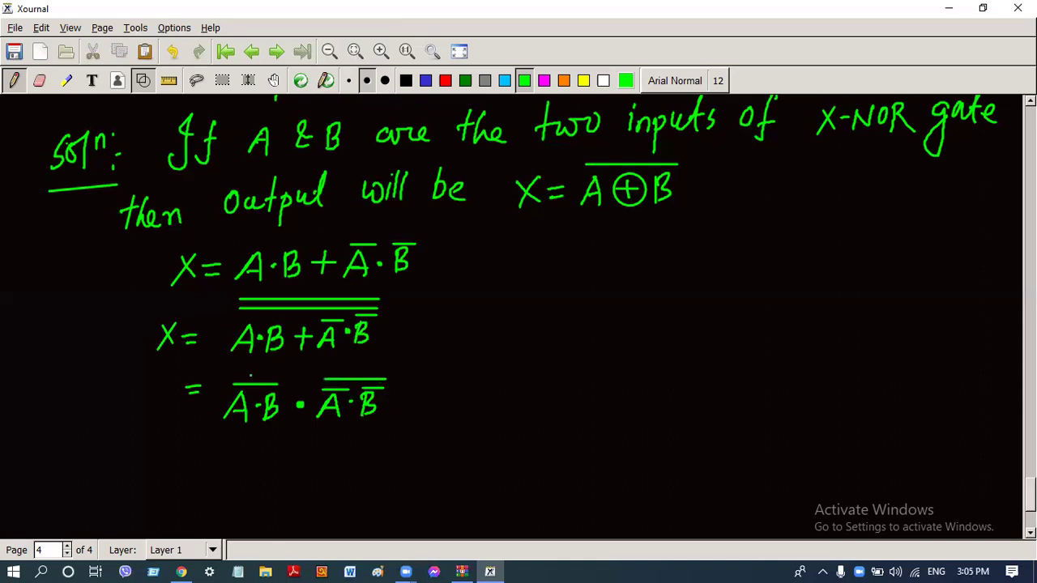
{"action": "left_click_drag", "start_coordinate": [230, 369], "coordinate": [356, 370]}
{"action": "left_click_drag", "start_coordinate": [230, 367], "coordinate": [388, 367]}
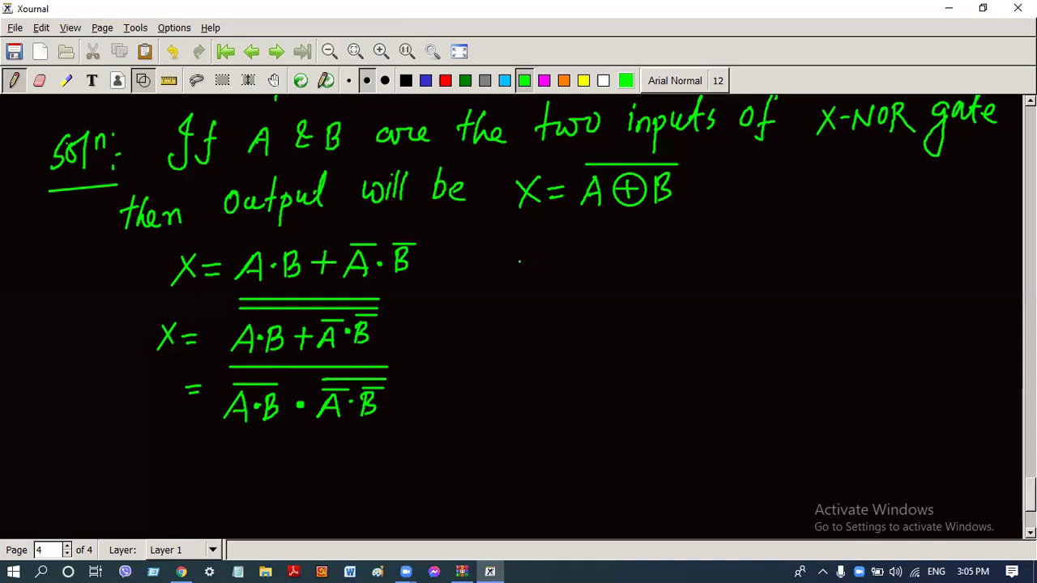
Step: Draw vertical input lines for A and B beside the equations, labelling A
{"action": "left_click_drag", "start_coordinate": [518, 258], "coordinate": [513, 517]}
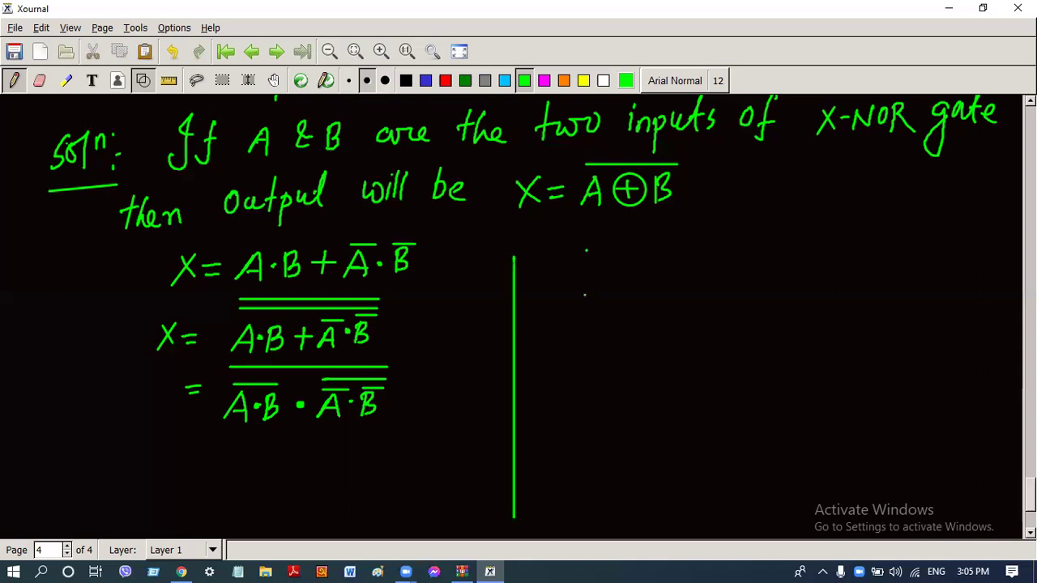
{"action": "left_click_drag", "start_coordinate": [586, 251], "coordinate": [580, 510]}
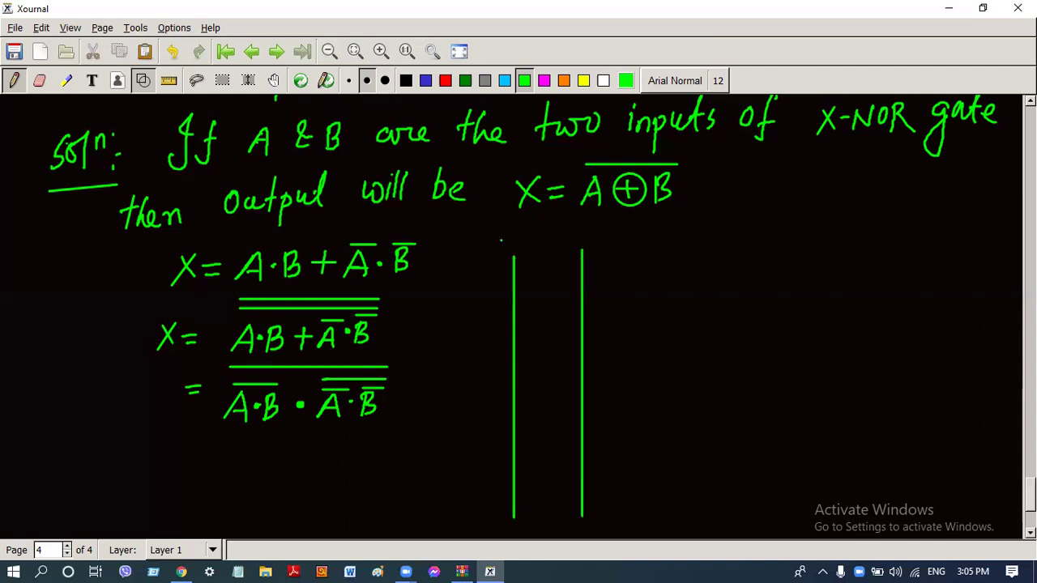
{"action": "mouse_move", "coordinate": [495, 245]}
{"action": "left_mouse_down"}
{"action": "mouse_move", "coordinate": [511, 237]}
{"action": "mouse_move", "coordinate": [519, 247]}
{"action": "left_mouse_up"}
{"action": "mouse_move", "coordinate": [501, 239]}
{"action": "left_mouse_down"}
{"action": "mouse_move", "coordinate": [573, 229]}
{"action": "mouse_move", "coordinate": [574, 240]}
{"action": "left_mouse_up"}
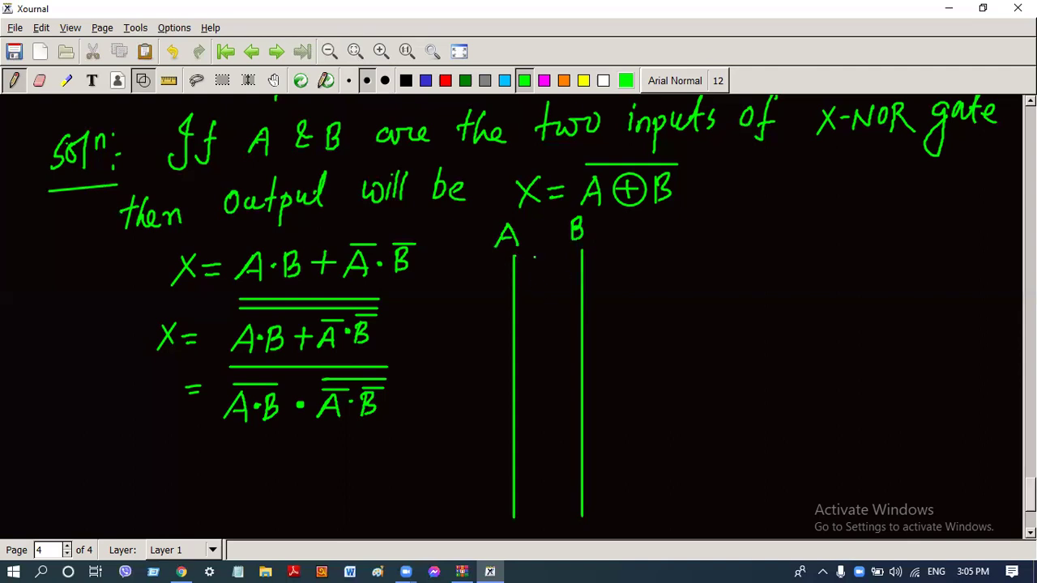
Step: Wire line A into the first NAND inverter and label its output Ā
{"action": "mouse_move", "coordinate": [514, 258]}
{"action": "left_mouse_down"}
{"action": "mouse_move", "coordinate": [543, 256]}
{"action": "mouse_move", "coordinate": [541, 276]}
{"action": "mouse_move", "coordinate": [555, 274]}
{"action": "mouse_move", "coordinate": [532, 293]}
{"action": "mouse_move", "coordinate": [551, 292]}
{"action": "mouse_move", "coordinate": [524, 290]}
{"action": "mouse_move", "coordinate": [559, 292]}
{"action": "mouse_move", "coordinate": [542, 309]}
{"action": "mouse_move", "coordinate": [546, 419]}
{"action": "left_mouse_up"}
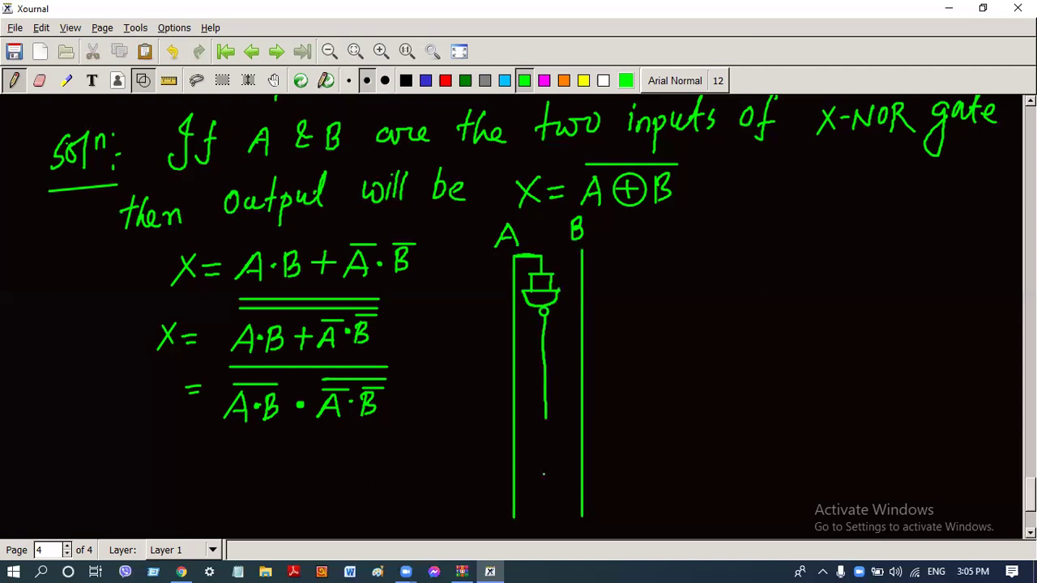
{"action": "left_click_drag", "start_coordinate": [542, 505], "coordinate": [544, 514]}
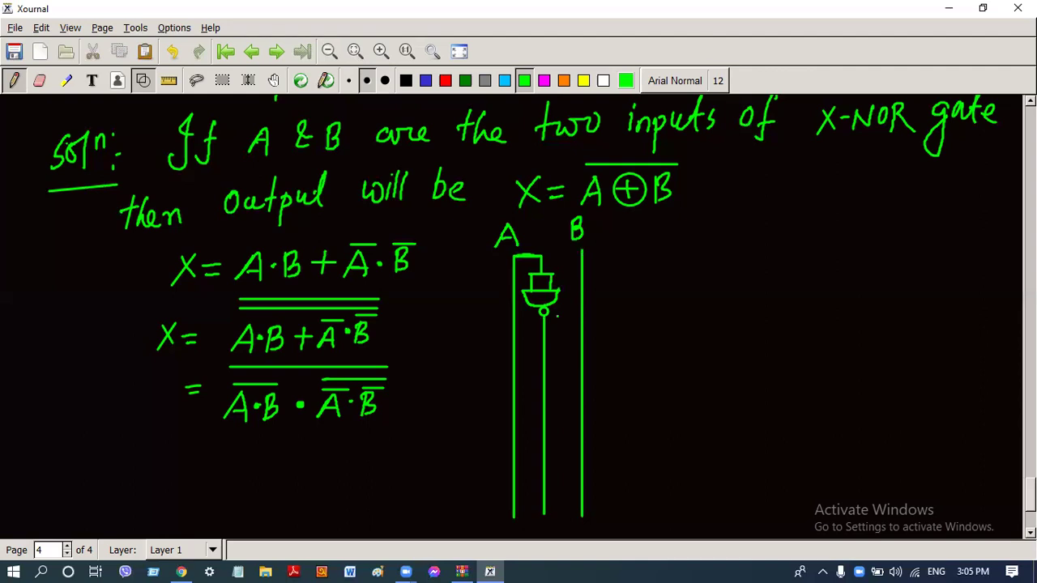
{"action": "mouse_move", "coordinate": [556, 324]}
{"action": "left_mouse_down"}
{"action": "mouse_move", "coordinate": [567, 321]}
{"action": "mouse_move", "coordinate": [568, 300]}
{"action": "left_mouse_up"}
Step: Wire line B into the second NAND inverter, redraw its output straight, and label it B̄
{"action": "mouse_move", "coordinate": [582, 250]}
{"action": "left_mouse_down"}
{"action": "mouse_move", "coordinate": [620, 261]}
{"action": "mouse_move", "coordinate": [620, 275]}
{"action": "left_mouse_up"}
{"action": "mouse_move", "coordinate": [600, 259]}
{"action": "left_mouse_down"}
{"action": "mouse_move", "coordinate": [631, 273]}
{"action": "mouse_move", "coordinate": [594, 274]}
{"action": "mouse_move", "coordinate": [608, 285]}
{"action": "mouse_move", "coordinate": [635, 274]}
{"action": "mouse_move", "coordinate": [606, 287]}
{"action": "mouse_move", "coordinate": [616, 306]}
{"action": "mouse_move", "coordinate": [610, 299]}
{"action": "mouse_move", "coordinate": [596, 423]}
{"action": "mouse_move", "coordinate": [600, 515]}
{"action": "left_mouse_up"}
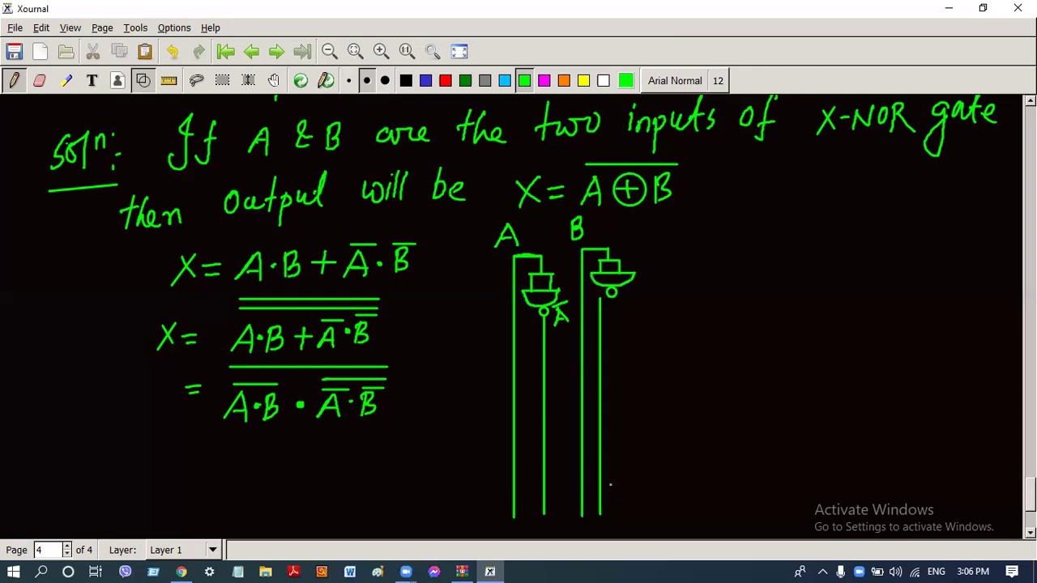
{"action": "key", "text": "ctrl+z"}
{"action": "left_click_drag", "start_coordinate": [611, 298], "coordinate": [603, 514]}
{"action": "key", "text": "ctrl+z"}
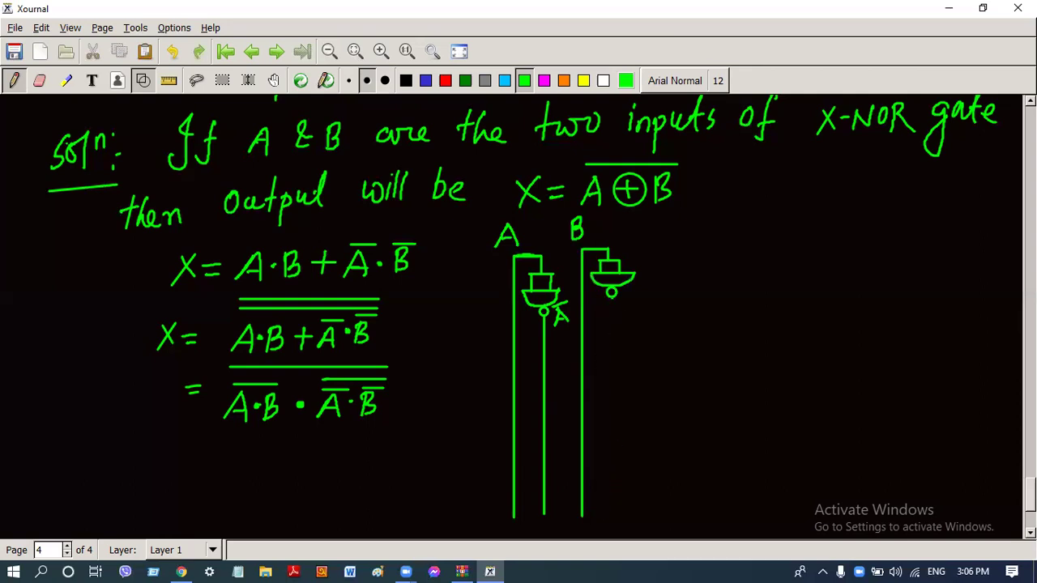
{"action": "left_click_drag", "start_coordinate": [611, 298], "coordinate": [616, 509]}
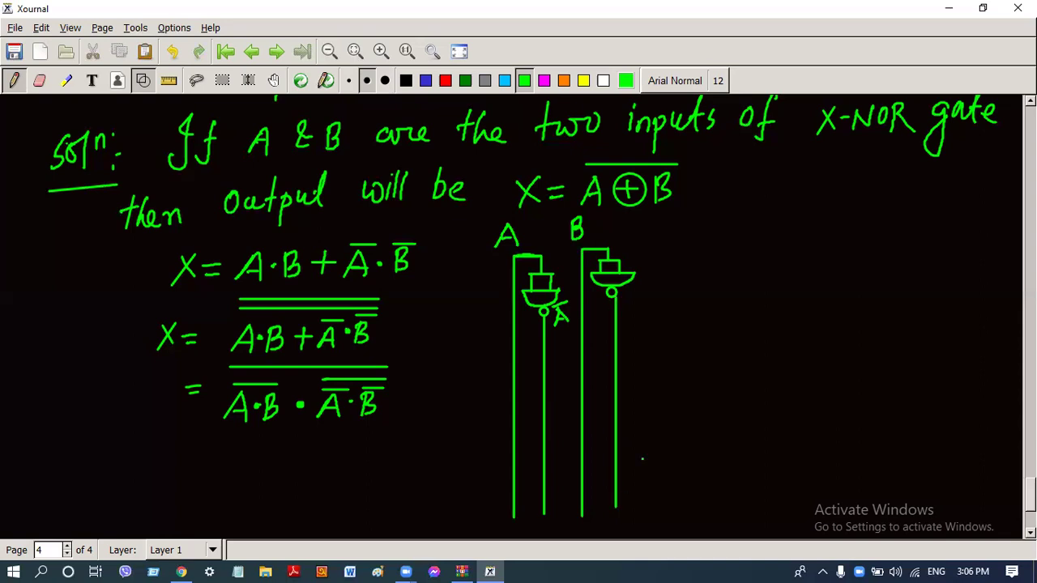
{"action": "left_click_drag", "start_coordinate": [611, 296], "coordinate": [618, 509]}
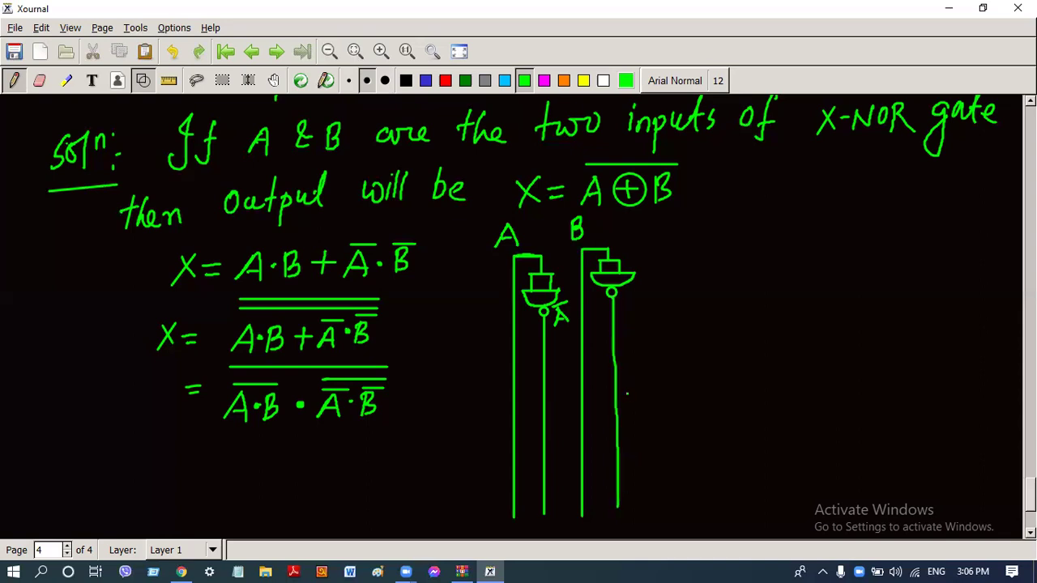
{"action": "key", "text": "ctrl+z"}
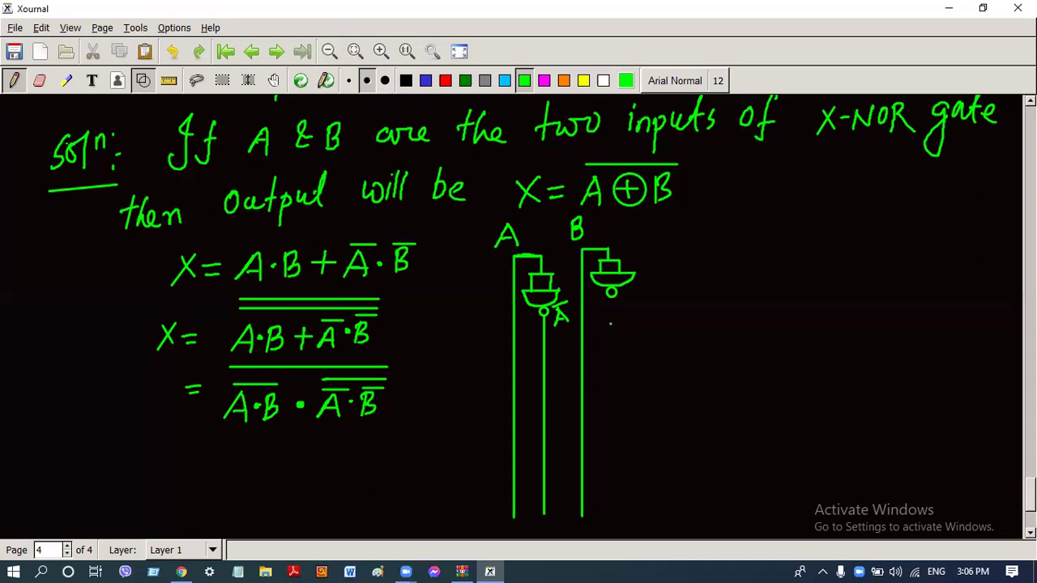
{"action": "left_click_drag", "start_coordinate": [612, 296], "coordinate": [613, 511]}
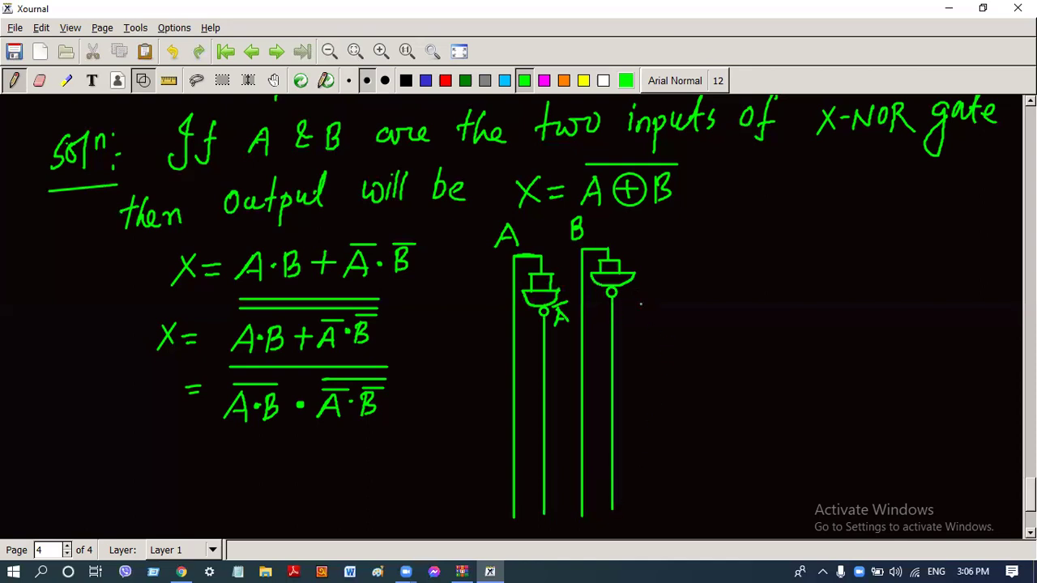
{"action": "left_click_drag", "start_coordinate": [640, 288], "coordinate": [639, 308]}
{"action": "left_click_drag", "start_coordinate": [634, 287], "coordinate": [653, 281]}
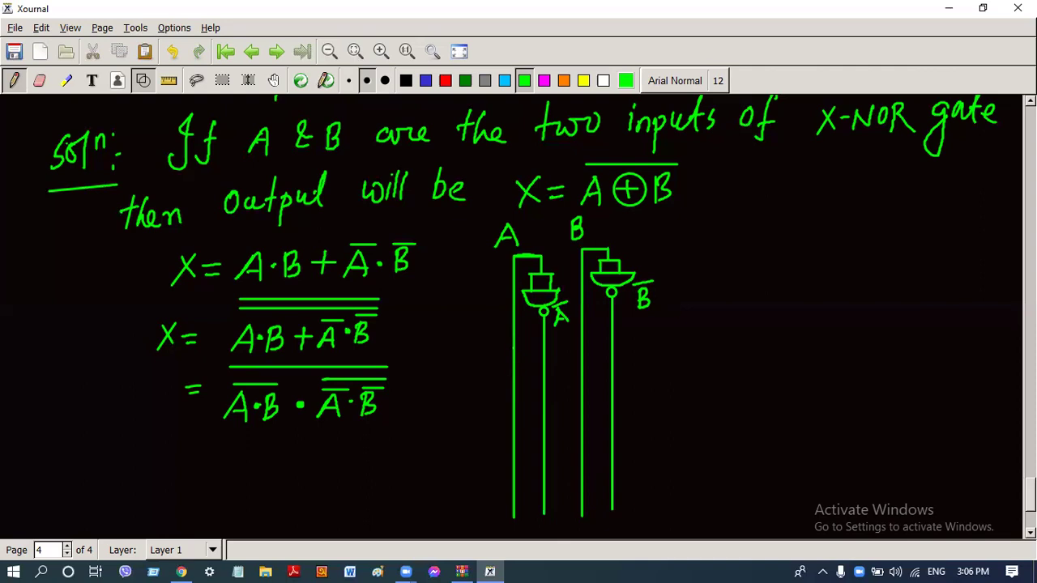
Step: Tap the A and B lines with junction wires feeding a new NAND gate
{"action": "left_click_drag", "start_coordinate": [511, 350], "coordinate": [651, 350]}
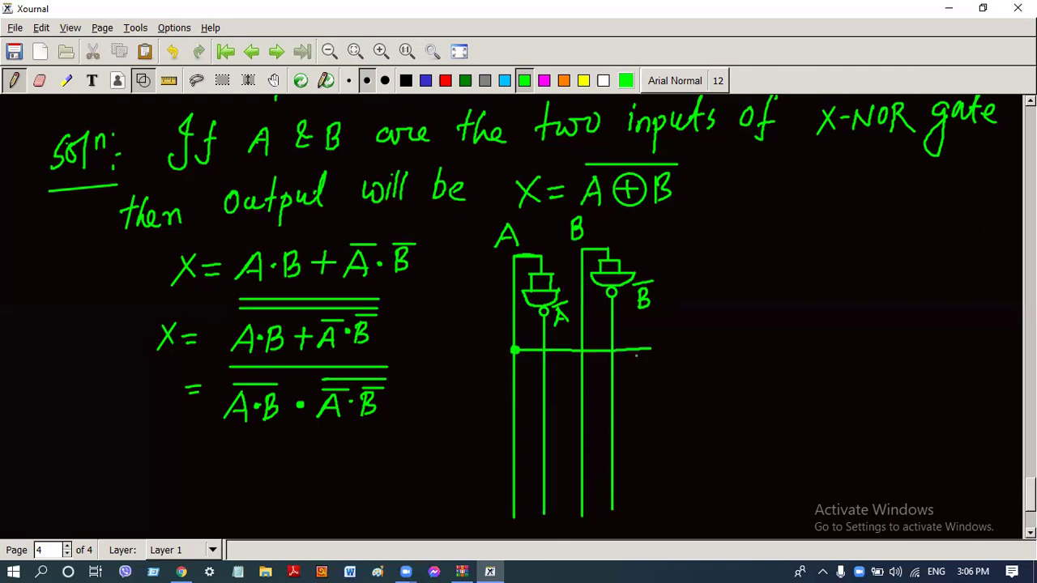
{"action": "left_click_drag", "start_coordinate": [581, 350], "coordinate": [664, 350]}
{"action": "left_click_drag", "start_coordinate": [578, 372], "coordinate": [581, 373]}
{"action": "left_click_drag", "start_coordinate": [663, 372], "coordinate": [581, 372]}
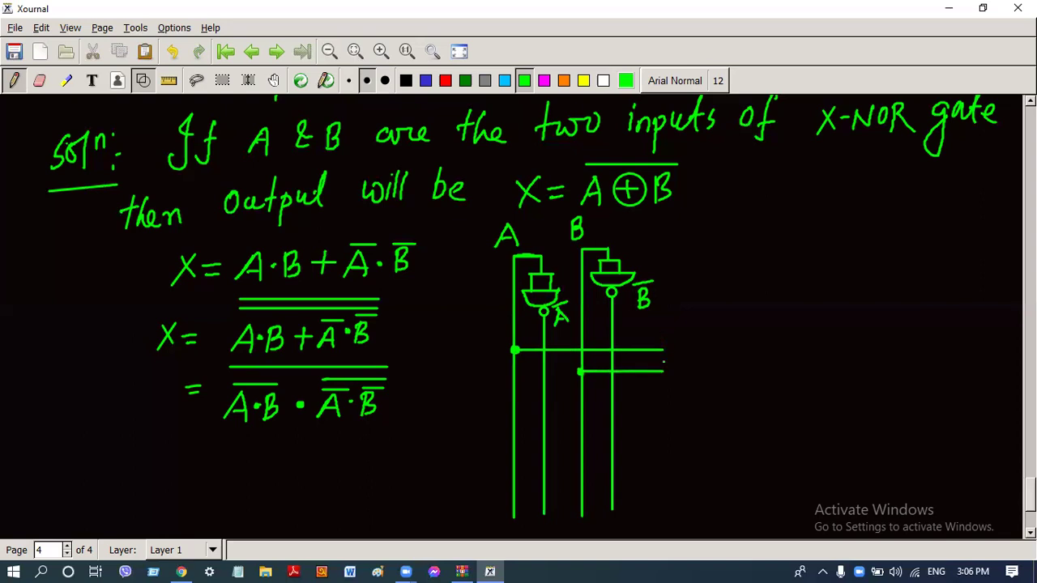
{"action": "left_click_drag", "start_coordinate": [661, 334], "coordinate": [665, 378]}
{"action": "mouse_move", "coordinate": [661, 334]}
{"action": "left_mouse_down"}
{"action": "mouse_move", "coordinate": [666, 378]}
{"action": "mouse_move", "coordinate": [715, 355]}
{"action": "left_mouse_up"}
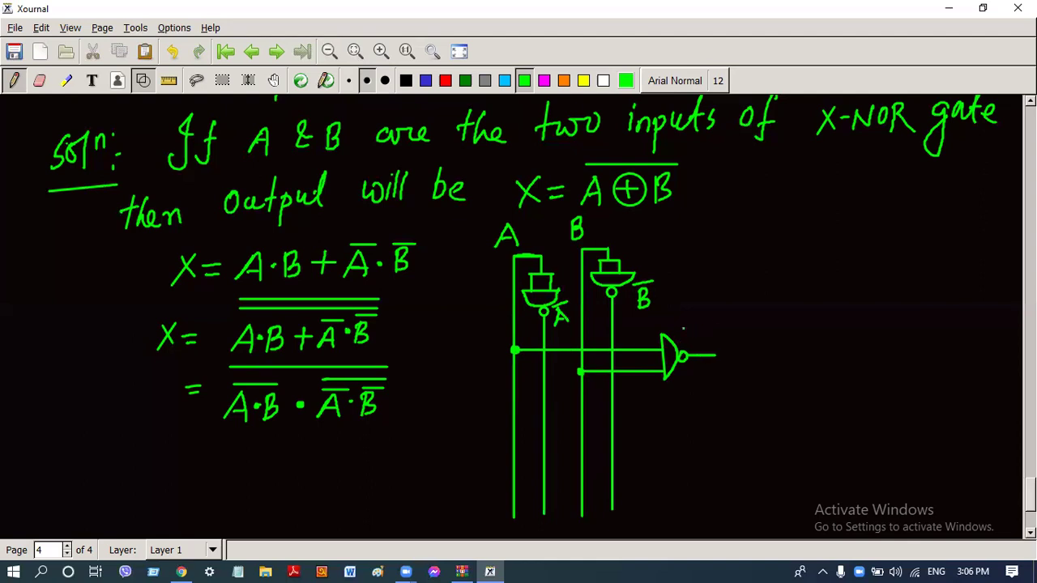
Step: Label the gate output (A·B)‾ and circle the matching equation term in white
{"action": "mouse_move", "coordinate": [689, 339]}
{"action": "left_mouse_down"}
{"action": "mouse_move", "coordinate": [695, 324]}
{"action": "mouse_move", "coordinate": [722, 339]}
{"action": "mouse_move", "coordinate": [734, 313]}
{"action": "left_mouse_up"}
{"action": "left_click", "coordinate": [716, 327]}
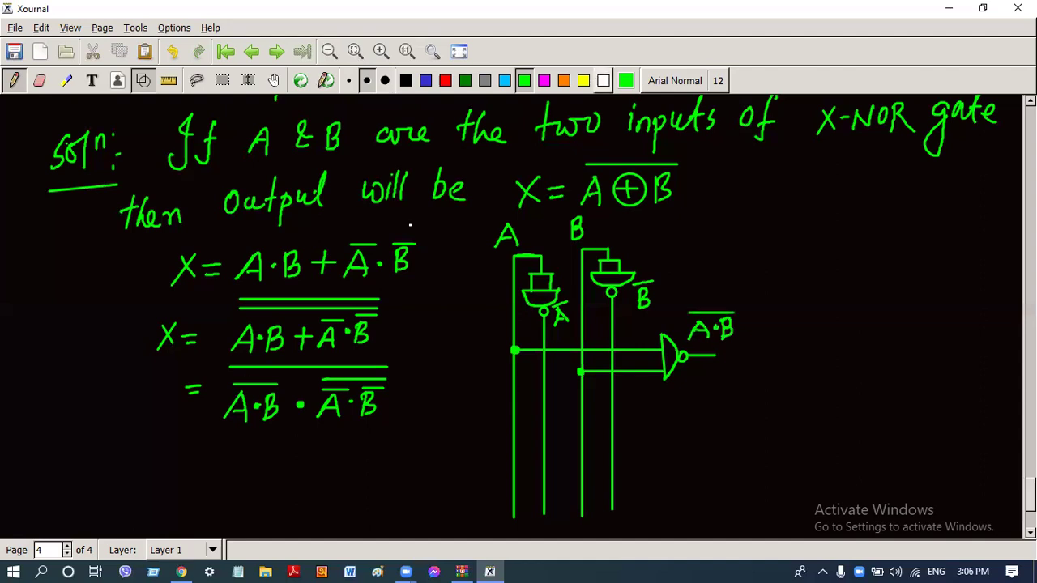
{"action": "left_click", "coordinate": [602, 80]}
{"action": "mouse_move", "coordinate": [236, 378]}
{"action": "left_mouse_down"}
{"action": "mouse_move", "coordinate": [287, 413]}
{"action": "mouse_move", "coordinate": [266, 373]}
{"action": "mouse_move", "coordinate": [235, 380]}
{"action": "left_mouse_up"}
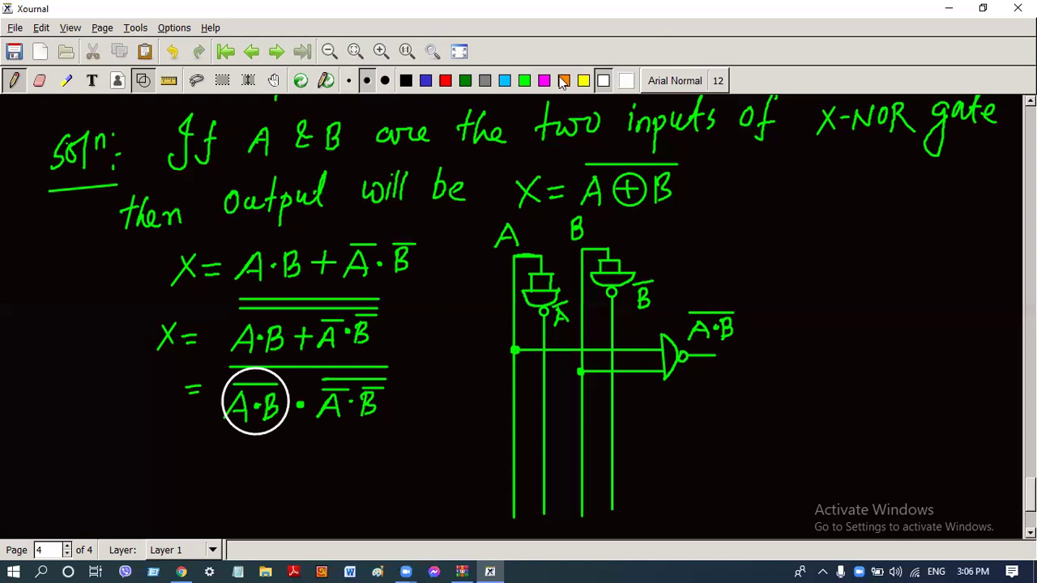
Step: In green, wire the Ā and B̄ lines into a lower NAND gate with output bubble
{"action": "left_click", "coordinate": [524, 80]}
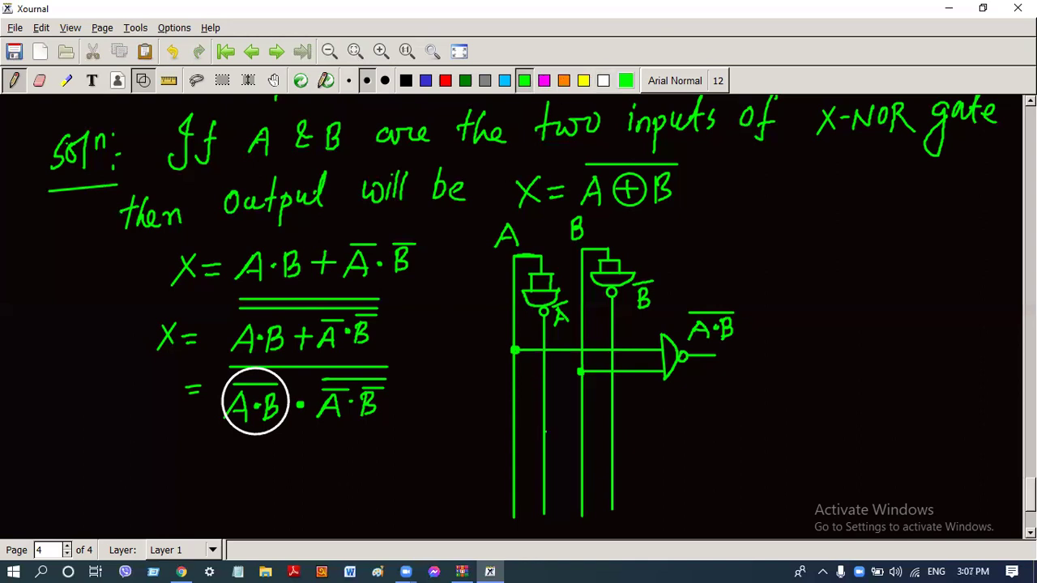
{"action": "left_click_drag", "start_coordinate": [544, 430], "coordinate": [666, 427]}
{"action": "left_click", "coordinate": [612, 460]}
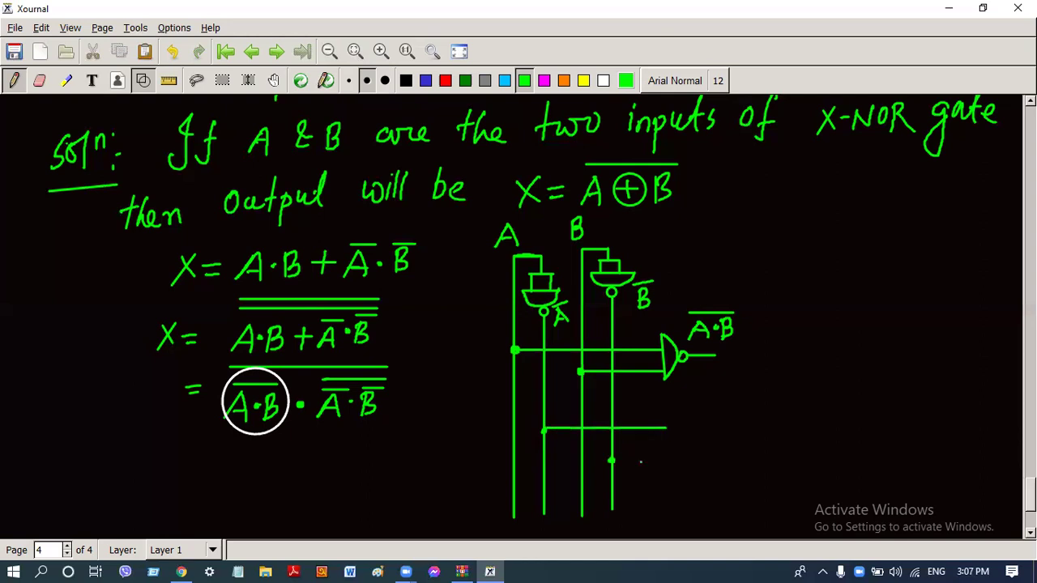
{"action": "mouse_move", "coordinate": [665, 461]}
{"action": "left_mouse_down"}
{"action": "mouse_move", "coordinate": [612, 460]}
{"action": "mouse_move", "coordinate": [665, 415]}
{"action": "mouse_move", "coordinate": [681, 462]}
{"action": "mouse_move", "coordinate": [667, 470]}
{"action": "left_mouse_up"}
{"action": "left_click_drag", "start_coordinate": [688, 438], "coordinate": [742, 440]}
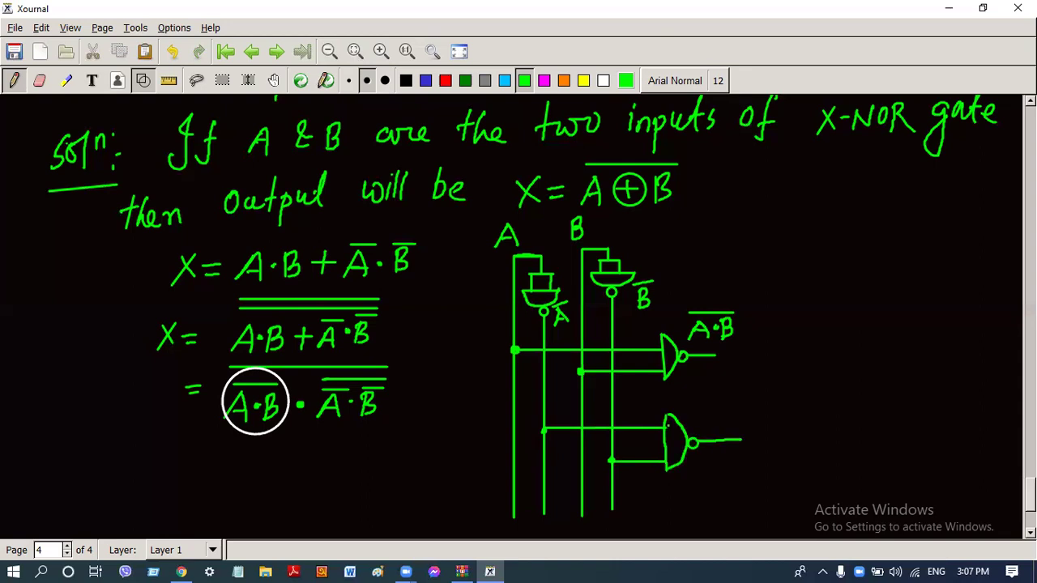
{"action": "left_click_drag", "start_coordinate": [662, 416], "coordinate": [666, 428]}
Step: Label the lower gate's output (Ā·B̄)‾
{"action": "mouse_move", "coordinate": [698, 425]}
{"action": "left_mouse_down"}
{"action": "mouse_move", "coordinate": [711, 405]}
{"action": "mouse_move", "coordinate": [717, 423]}
{"action": "mouse_move", "coordinate": [722, 397]}
{"action": "left_mouse_up"}
{"action": "left_click", "coordinate": [724, 416]}
{"action": "left_click_drag", "start_coordinate": [733, 421], "coordinate": [733, 395]}
{"action": "left_click_drag", "start_coordinate": [735, 414], "coordinate": [734, 423]}
{"action": "left_click_drag", "start_coordinate": [752, 388], "coordinate": [701, 387]}
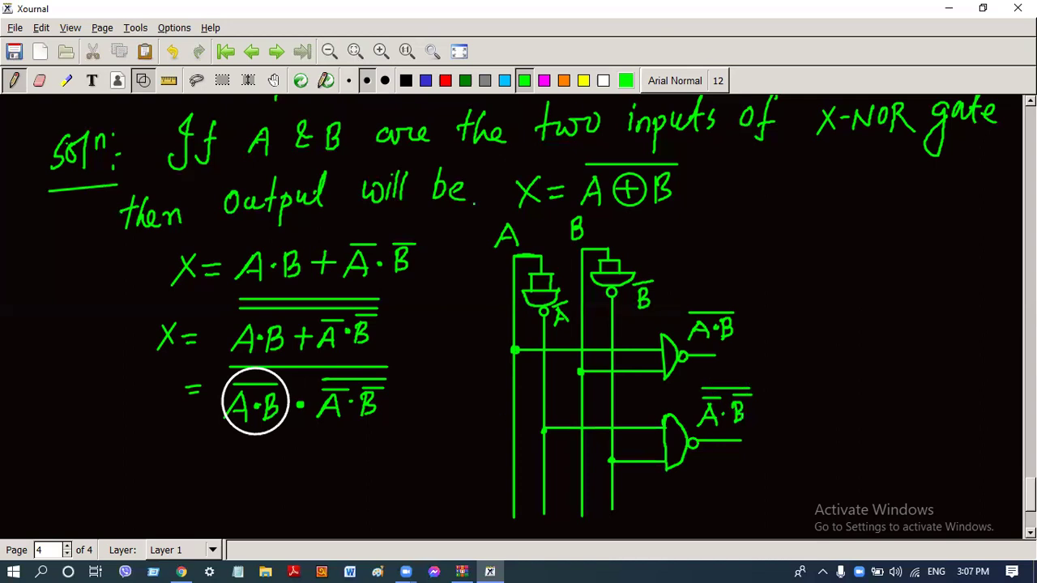
Step: Loop the Ā·B̄ term of the equation in white
{"action": "left_click", "coordinate": [603, 80]}
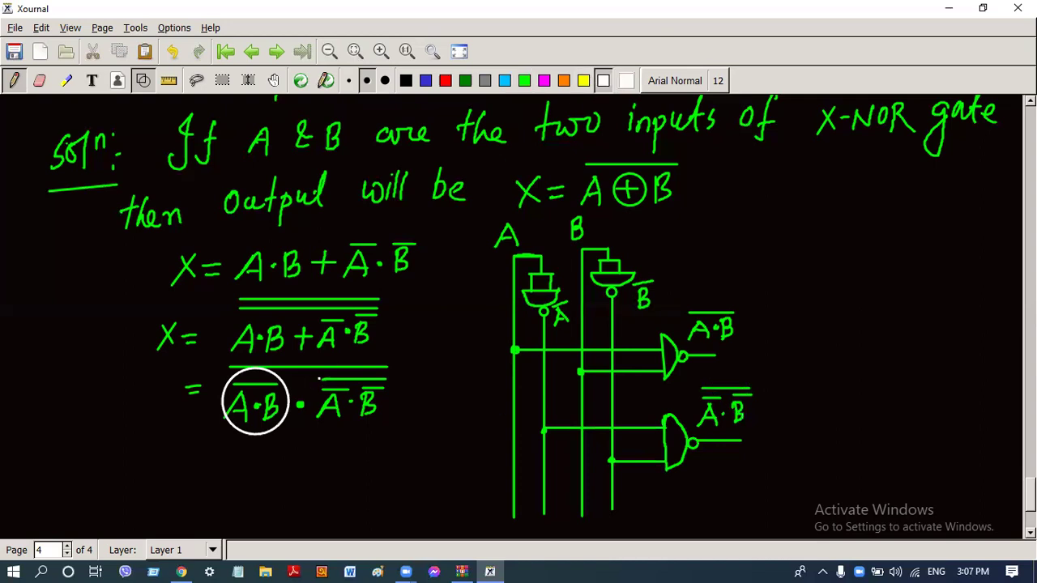
{"action": "mouse_move", "coordinate": [339, 432]}
{"action": "left_mouse_down"}
{"action": "mouse_move", "coordinate": [342, 376]}
{"action": "mouse_move", "coordinate": [339, 430]}
{"action": "left_mouse_up"}
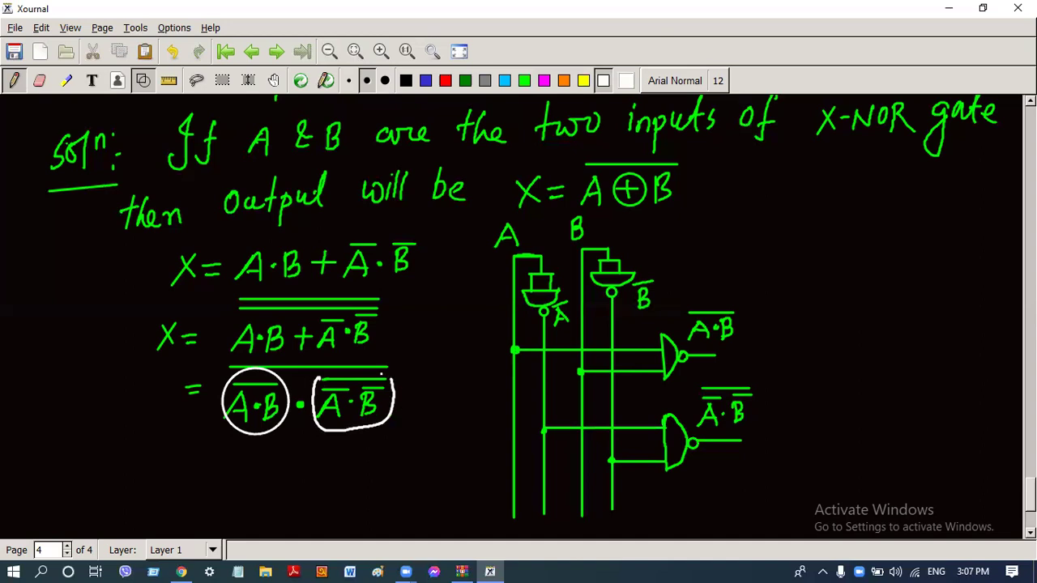
{"action": "left_click_drag", "start_coordinate": [392, 376], "coordinate": [315, 379]}
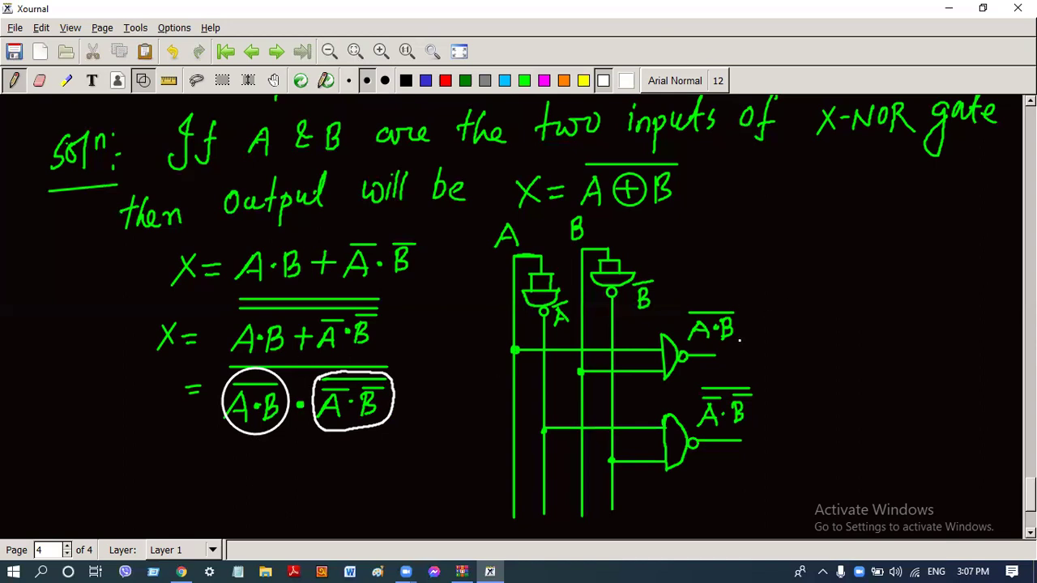
Step: In green, route both gate outputs into a final NAND gate
{"action": "left_click", "coordinate": [524, 81]}
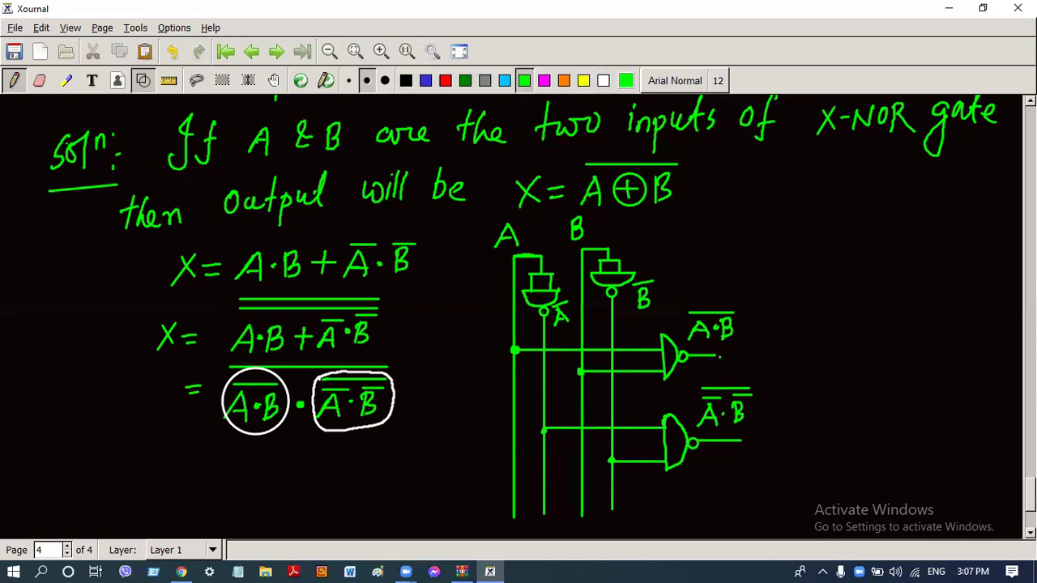
{"action": "left_click_drag", "start_coordinate": [714, 354], "coordinate": [776, 355]}
{"action": "left_click_drag", "start_coordinate": [739, 441], "coordinate": [781, 440]}
{"action": "mouse_move", "coordinate": [776, 355]}
{"action": "left_mouse_down"}
{"action": "mouse_move", "coordinate": [778, 392]}
{"action": "mouse_move", "coordinate": [797, 392]}
{"action": "left_mouse_up"}
{"action": "mouse_move", "coordinate": [778, 415]}
{"action": "left_mouse_down"}
{"action": "mouse_move", "coordinate": [777, 438]}
{"action": "mouse_move", "coordinate": [795, 416]}
{"action": "left_mouse_up"}
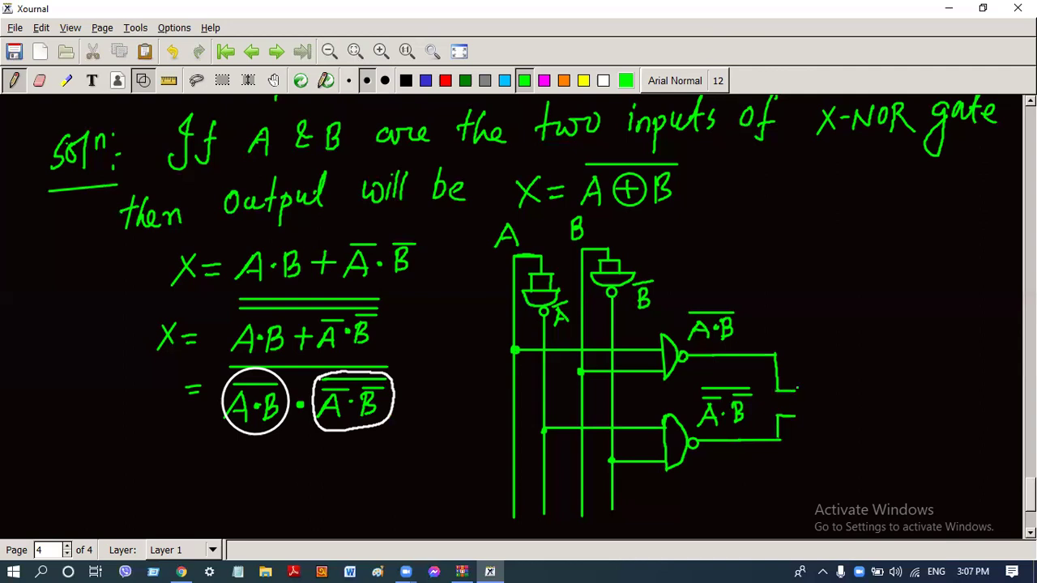
{"action": "left_click_drag", "start_coordinate": [799, 371], "coordinate": [799, 431]}
{"action": "mouse_move", "coordinate": [801, 371]}
{"action": "left_mouse_down"}
{"action": "mouse_move", "coordinate": [802, 429]}
{"action": "mouse_move", "coordinate": [828, 399]}
{"action": "mouse_move", "coordinate": [865, 401]}
{"action": "left_mouse_up"}
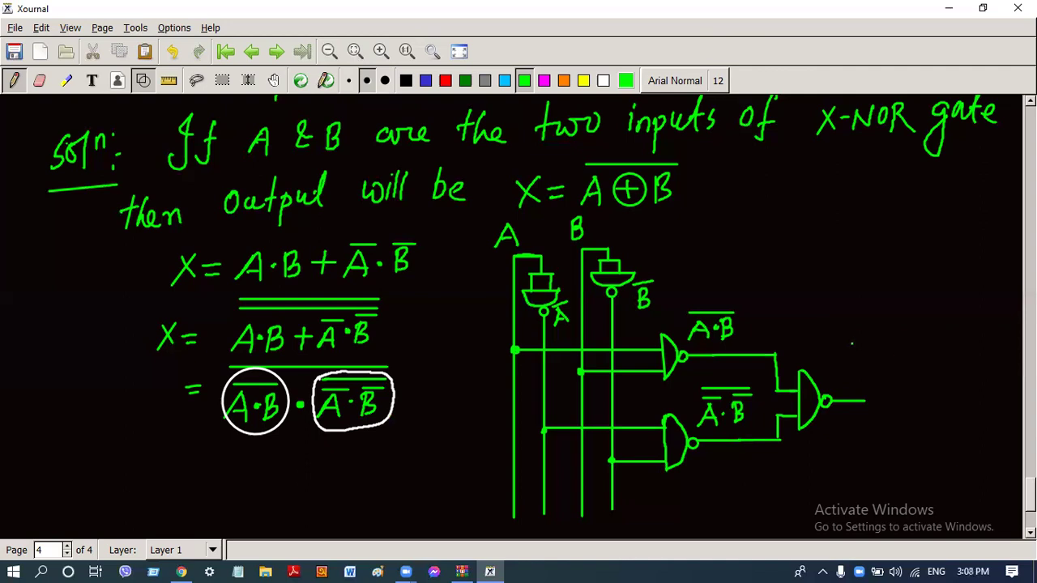
Step: Start the final gate's output label with X = (A·B)‾
{"action": "mouse_move", "coordinate": [835, 343]}
{"action": "left_mouse_down"}
{"action": "mouse_move", "coordinate": [848, 357]}
{"action": "mouse_move", "coordinate": [829, 362]}
{"action": "left_mouse_up"}
{"action": "left_click_drag", "start_coordinate": [852, 347], "coordinate": [864, 347]}
{"action": "left_click_drag", "start_coordinate": [852, 351], "coordinate": [914, 359]}
{"action": "mouse_move", "coordinate": [884, 332]}
{"action": "left_mouse_down"}
{"action": "mouse_move", "coordinate": [923, 331]}
{"action": "mouse_move", "coordinate": [969, 354]}
{"action": "mouse_move", "coordinate": [970, 329]}
{"action": "mouse_move", "coordinate": [985, 351]}
{"action": "left_mouse_up"}
Step: Complete the output label with the dot and the barred second term (Ā·B̄)‾
{"action": "left_click", "coordinate": [951, 346]}
{"action": "left_click_drag", "start_coordinate": [985, 332], "coordinate": [987, 350]}
{"action": "mouse_move", "coordinate": [980, 327]}
{"action": "left_mouse_down"}
{"action": "mouse_move", "coordinate": [998, 319]}
{"action": "mouse_move", "coordinate": [879, 308]}
{"action": "left_mouse_up"}
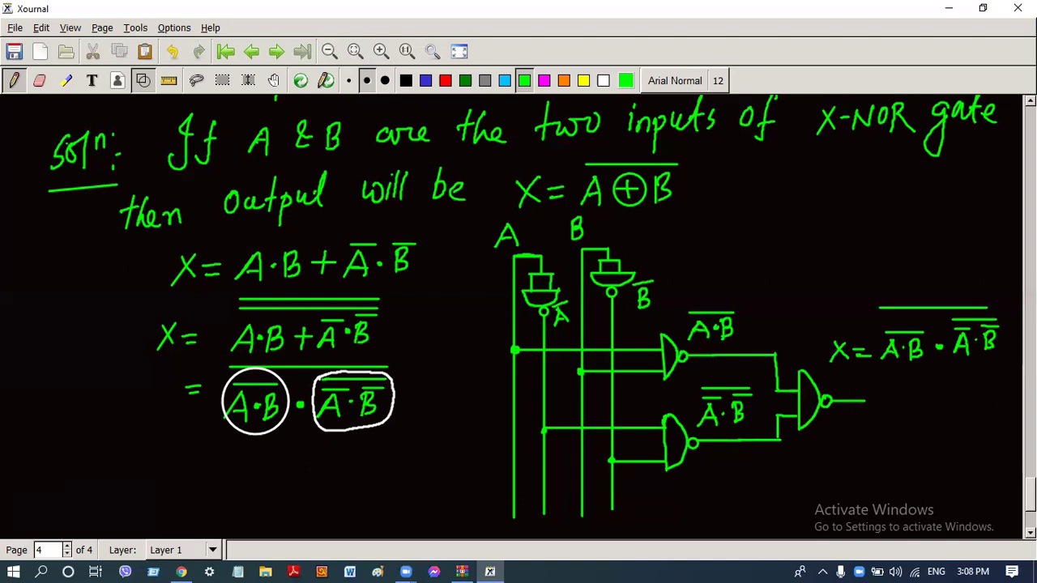
Step: Below the final gate, begin the simplification line X = A·
{"action": "scroll", "coordinate": [518, 316], "scroll_direction": "down", "scroll_amount": 3}
{"action": "scroll", "coordinate": [980, 459], "scroll_direction": "down", "scroll_amount": 1}
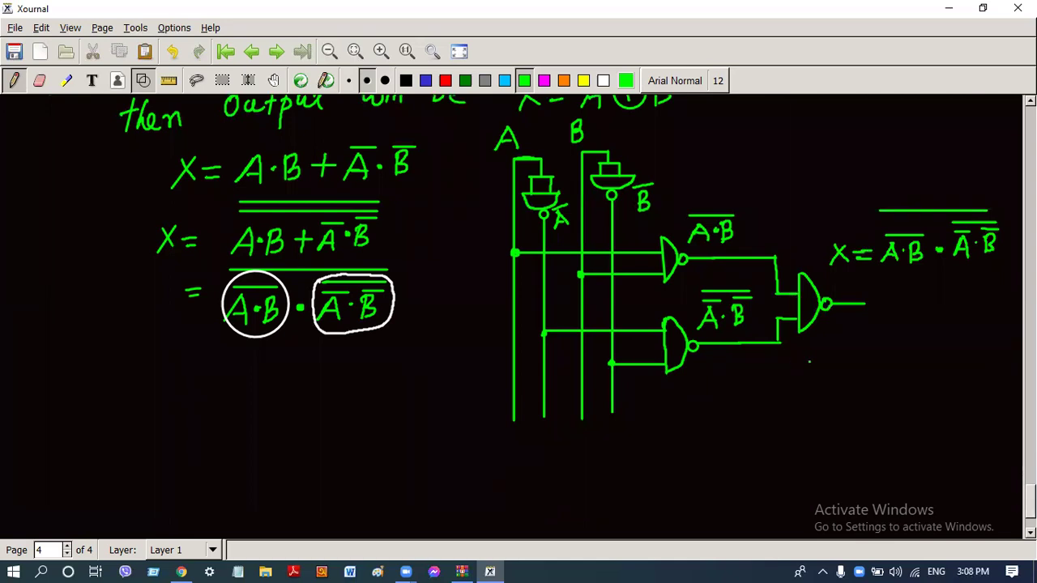
{"action": "left_click_drag", "start_coordinate": [756, 367], "coordinate": [771, 390]}
{"action": "left_click_drag", "start_coordinate": [771, 366], "coordinate": [756, 390]}
{"action": "left_click_drag", "start_coordinate": [777, 373], "coordinate": [794, 373]}
{"action": "left_click_drag", "start_coordinate": [777, 378], "coordinate": [845, 394]}
{"action": "left_click_drag", "start_coordinate": [826, 386], "coordinate": [840, 384]}
{"action": "left_click", "coordinate": [843, 386]}
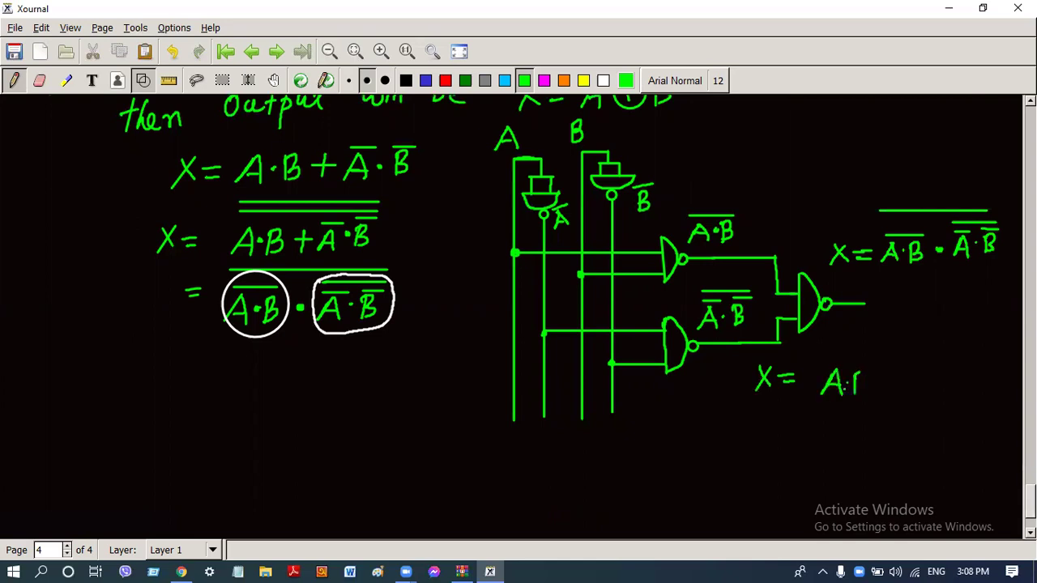